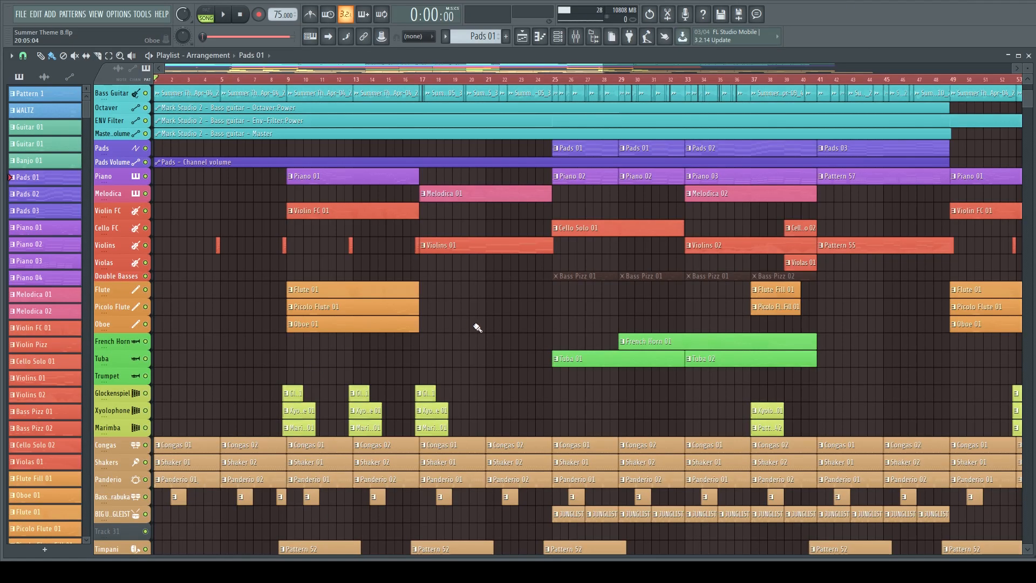
Step: Open the Guitar 01 pattern in the piano roll and play back its notes in bars 1 to 8
{"action": "scroll", "coordinate": [493, 328], "scroll_direction": "up", "scroll_amount": 3}
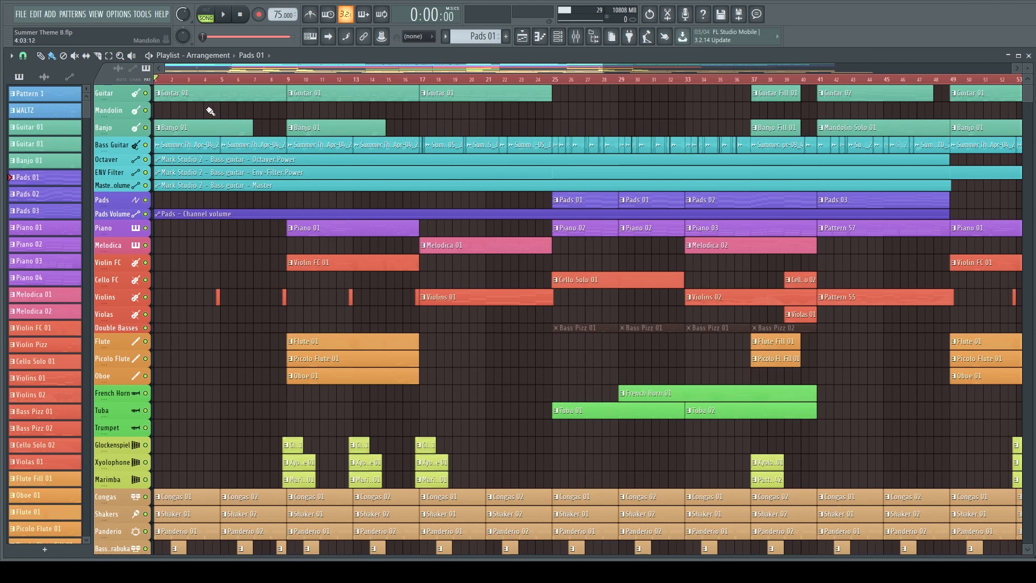
{"action": "left_click_drag", "start_coordinate": [161, 88], "coordinate": [536, 305]}
{"action": "left_click", "coordinate": [531, 328], "text": "ctrl"}
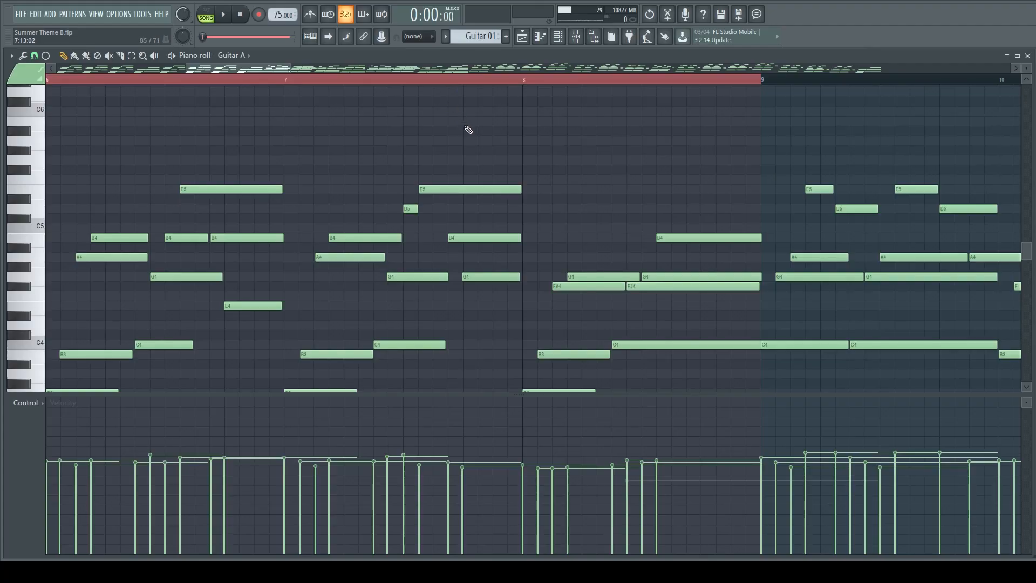
{"action": "scroll", "coordinate": [468, 129], "scroll_direction": "down", "scroll_amount": 3}
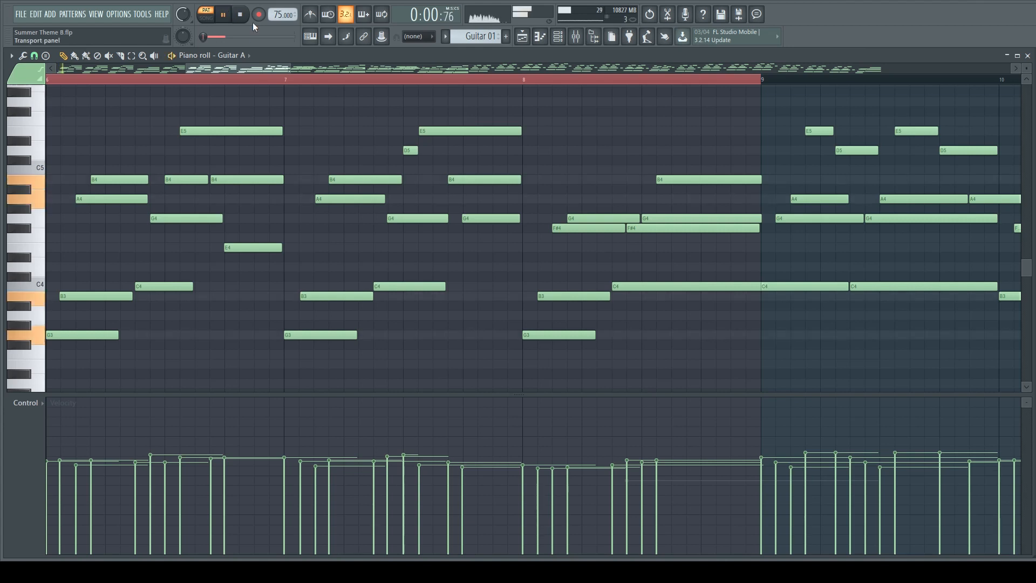
{"action": "left_click_drag", "start_coordinate": [209, 67], "coordinate": [81, 68]}
{"action": "scroll", "coordinate": [216, 113], "scroll_direction": "down", "scroll_amount": 4}
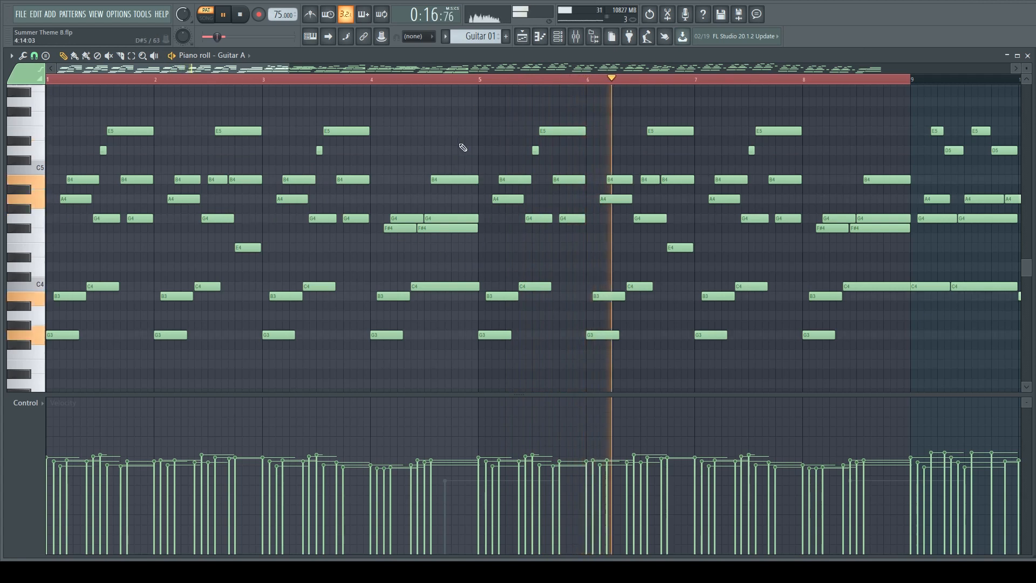
{"action": "left_click_drag", "start_coordinate": [460, 144], "coordinate": [400, 373]}
{"action": "left_click", "coordinate": [400, 373], "text": "ctrl"}
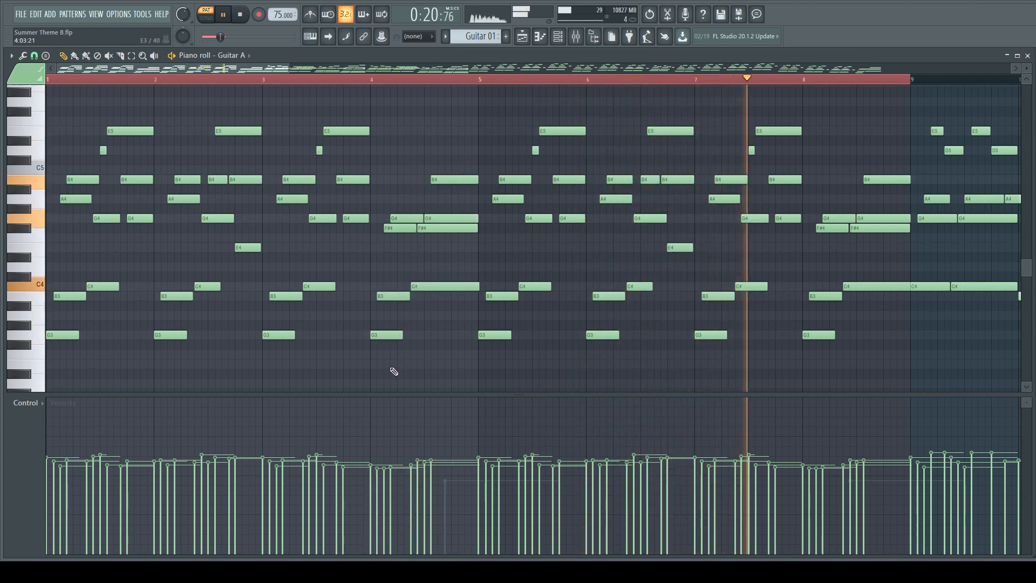
{"action": "key", "text": "space"}
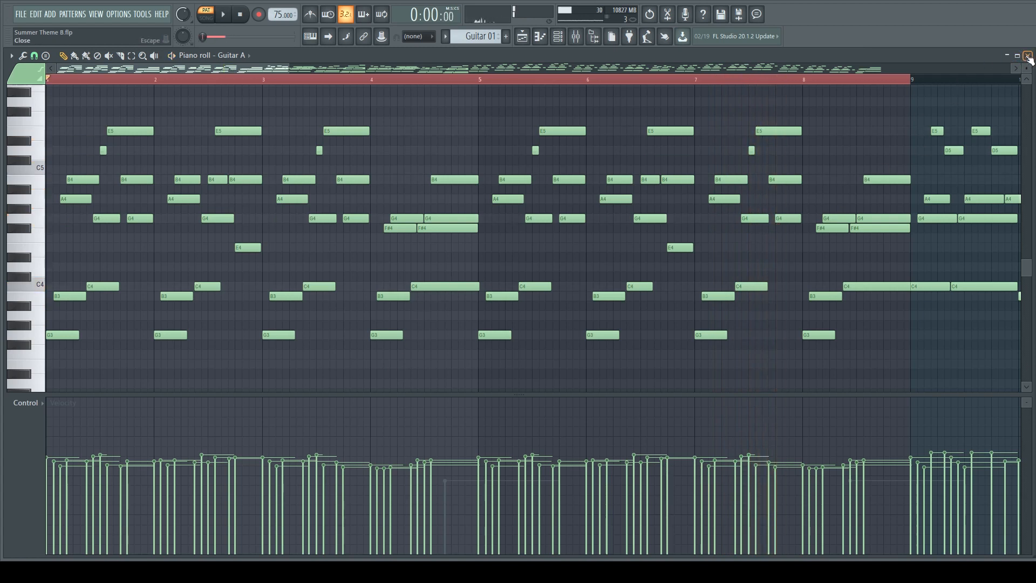
Step: Return to the playlist, solo the Bass Guitar track and play it from the beginning
{"action": "left_click", "coordinate": [1028, 56]}
{"action": "right_click", "coordinate": [485, 127]}
{"action": "right_click", "coordinate": [145, 145]}
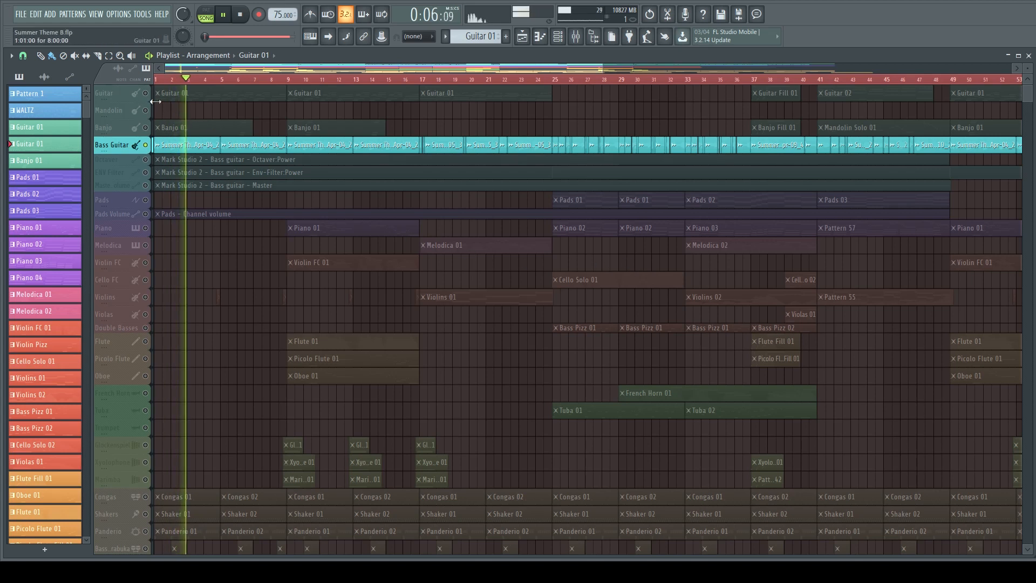
{"action": "left_click", "coordinate": [150, 97]}
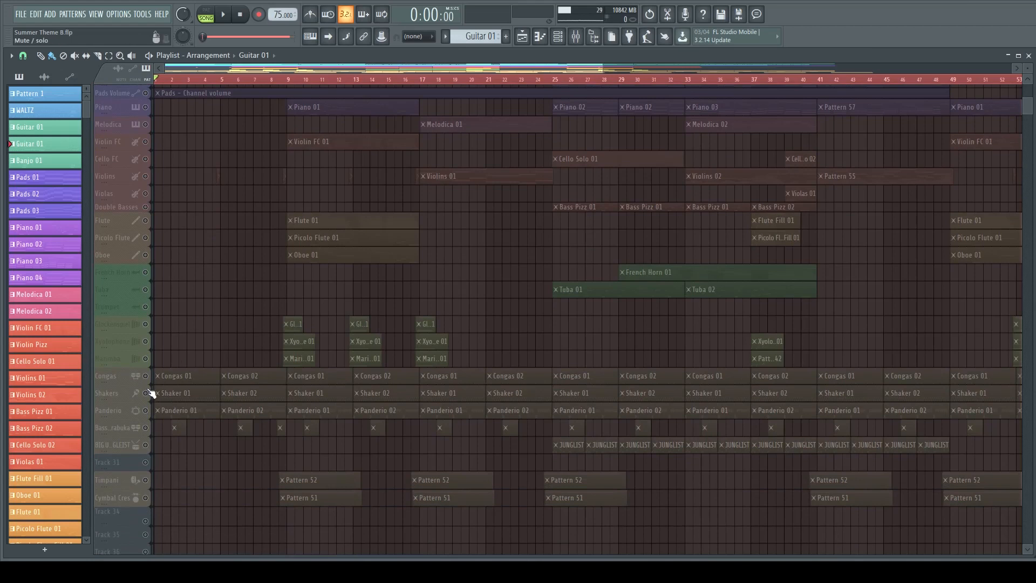
Step: Isolate the Congas, Shakers and Panderio tracks and play them while viewing the Congas 01 pattern in the piano roll
{"action": "left_click", "coordinate": [147, 378]}
{"action": "right_click", "coordinate": [146, 394]}
{"action": "left_click", "coordinate": [146, 377]}
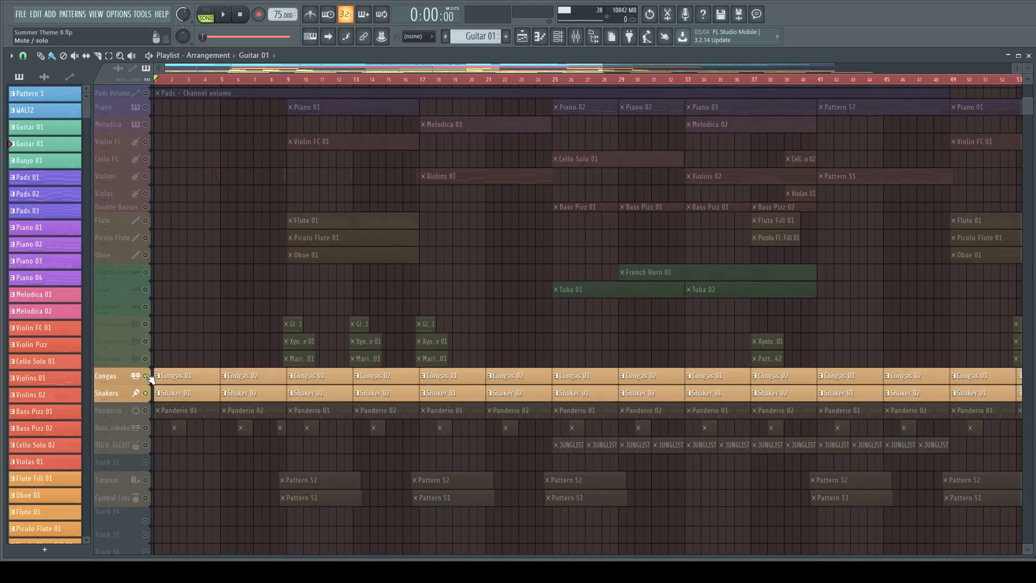
{"action": "left_click", "coordinate": [146, 410]}
{"action": "double_click", "coordinate": [169, 376]}
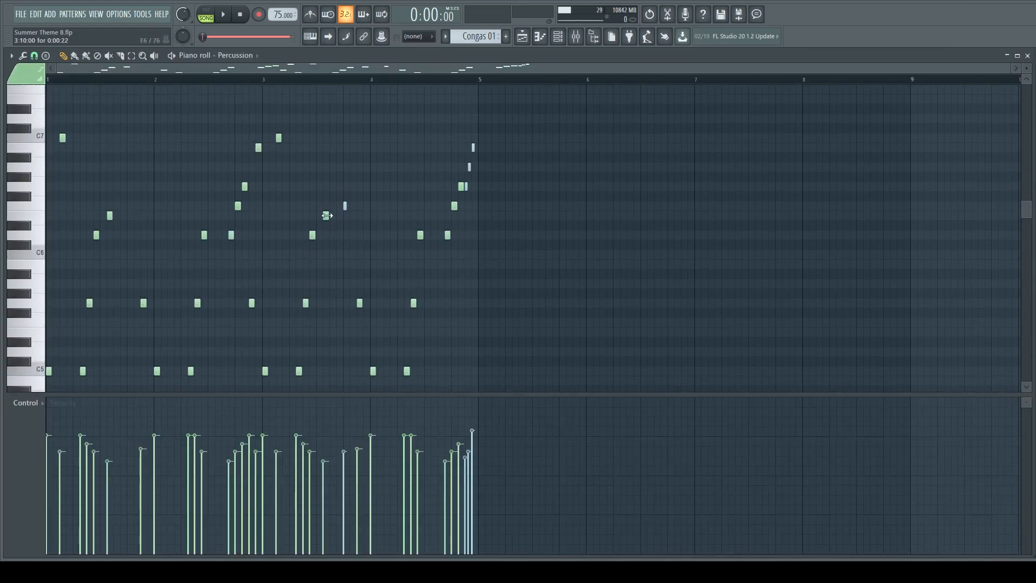
{"action": "left_click_drag", "start_coordinate": [362, 74], "coordinate": [115, 70]}
{"action": "key", "text": "space"}
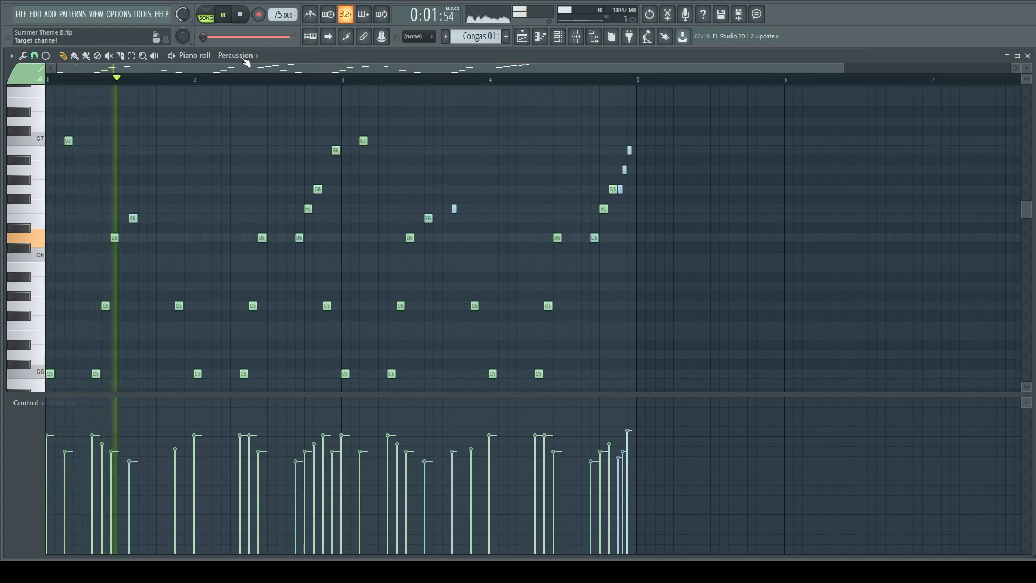
{"action": "scroll", "coordinate": [446, 227], "scroll_direction": "down", "scroll_amount": 2}
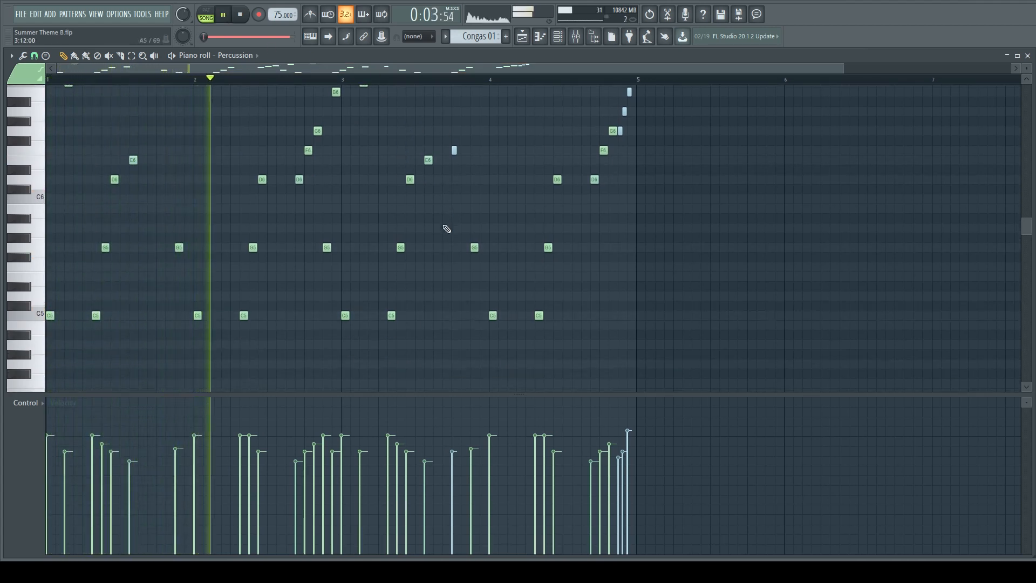
{"action": "scroll", "coordinate": [446, 229], "scroll_direction": "up", "scroll_amount": 1}
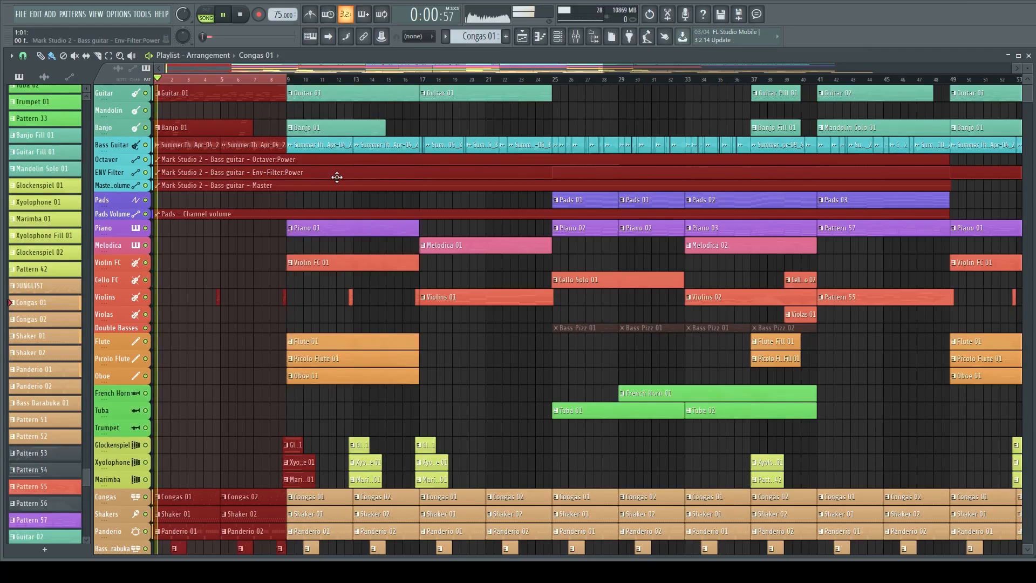
Step: Listen to the arrangement's first eight bars and mark bars 9 to 16 in the playlist
{"action": "left_click", "coordinate": [217, 390]}
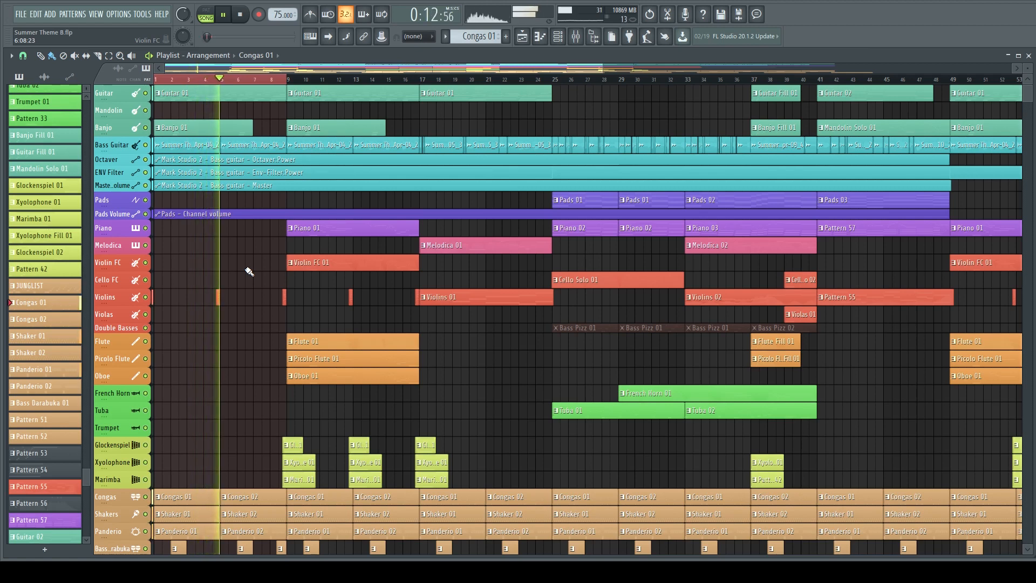
{"action": "key", "text": "space"}
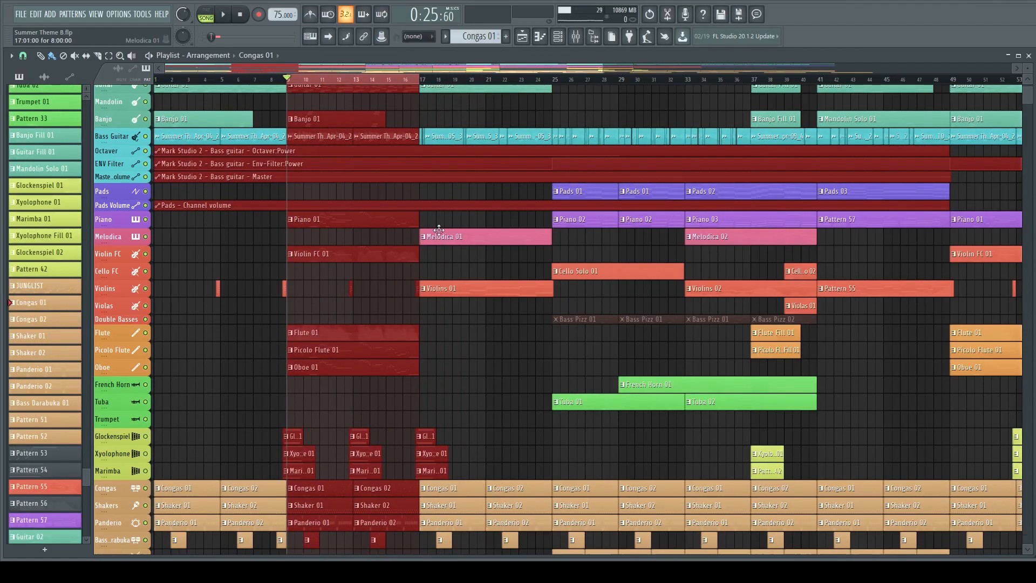
{"action": "scroll", "coordinate": [439, 230], "scroll_direction": "down", "scroll_amount": 1}
{"action": "right_click", "coordinate": [513, 350]}
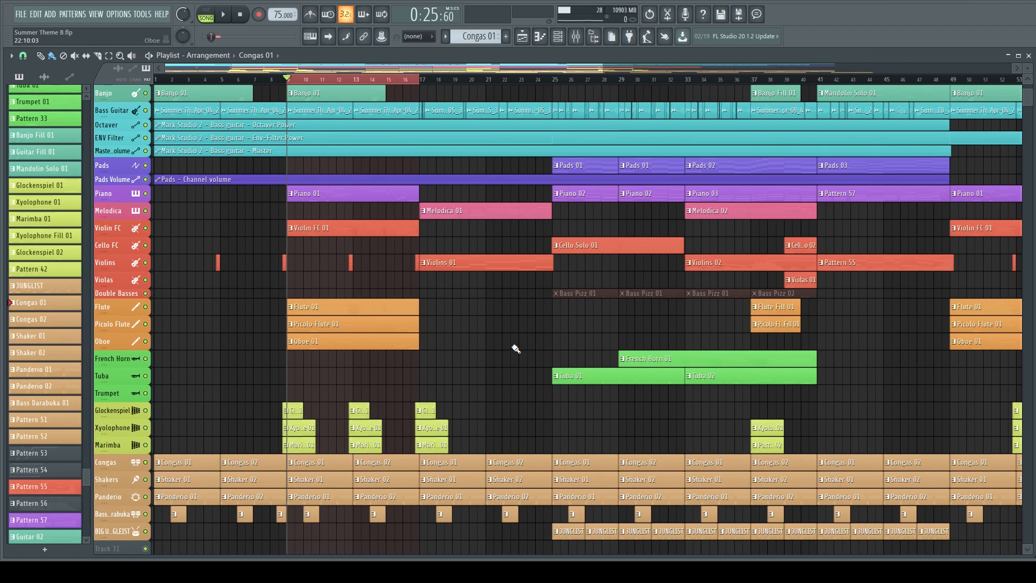
Step: Play the arrangement from bar 9 and follow the Violin FC 01 melody in the piano roll
{"action": "left_click_drag", "start_coordinate": [342, 194], "coordinate": [338, 360]}
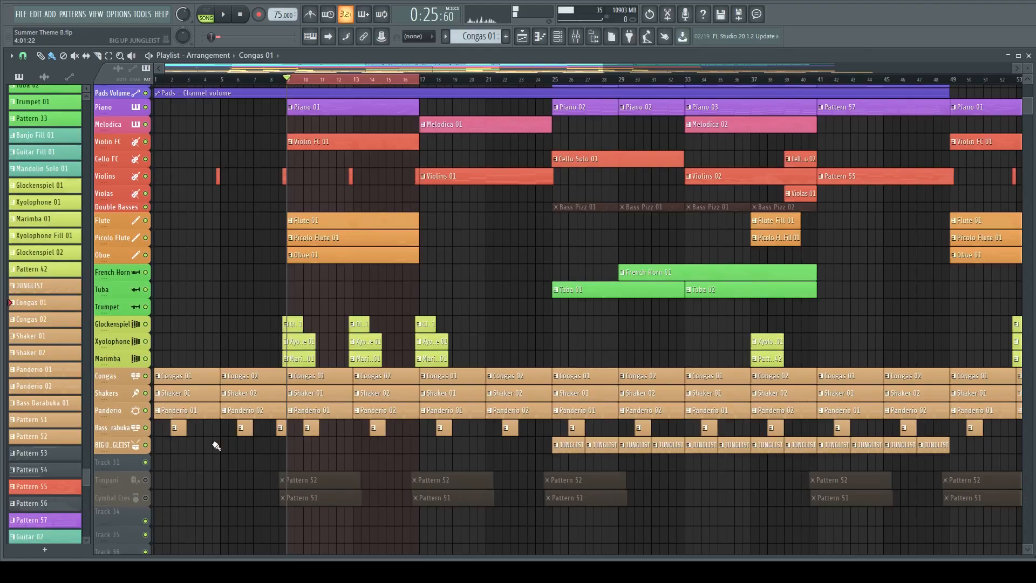
{"action": "key", "text": "space"}
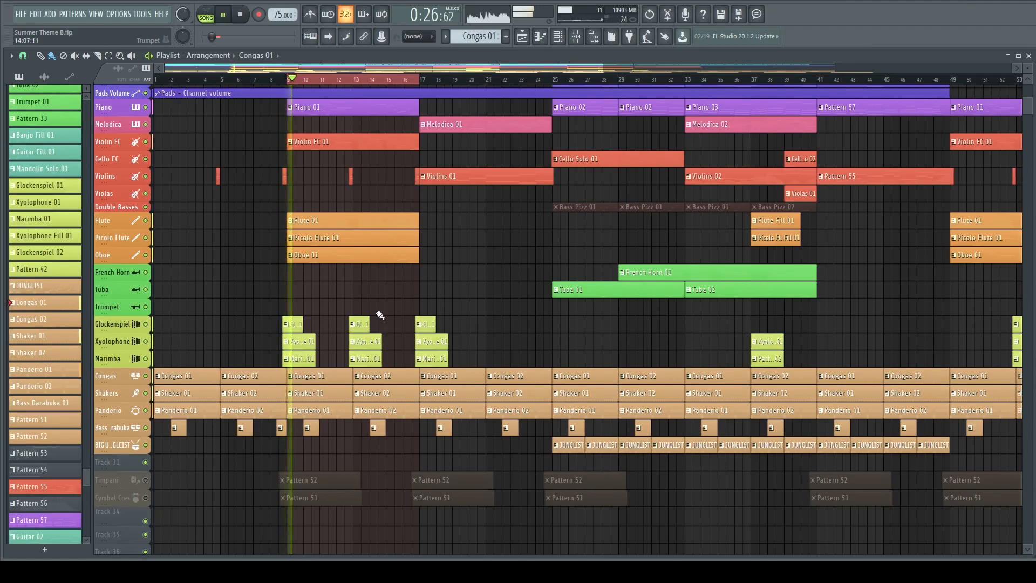
{"action": "scroll", "coordinate": [377, 317], "scroll_direction": "up", "scroll_amount": 3}
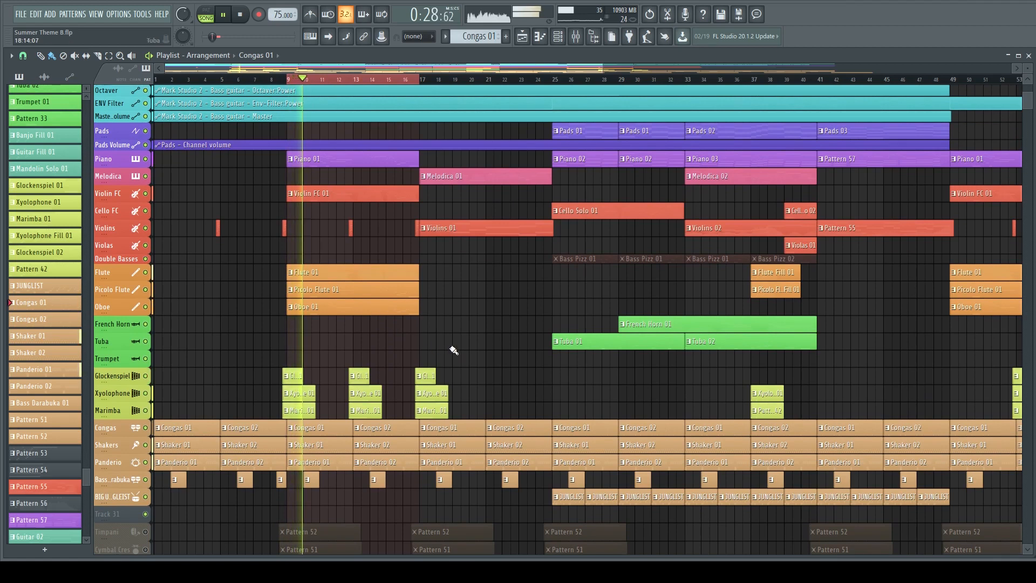
{"action": "double_click", "coordinate": [296, 194]}
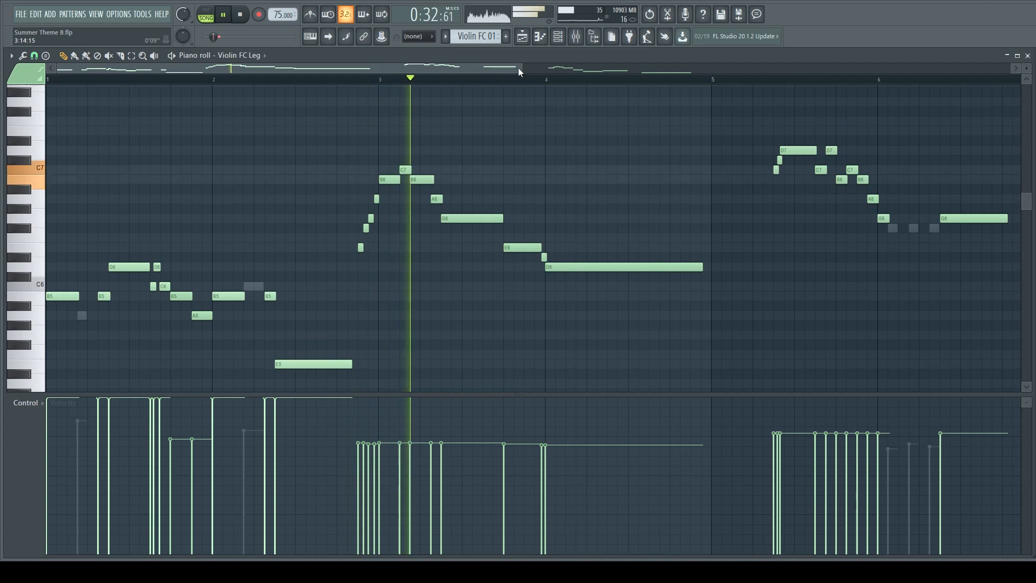
{"action": "left_click_drag", "start_coordinate": [521, 68], "coordinate": [708, 67]}
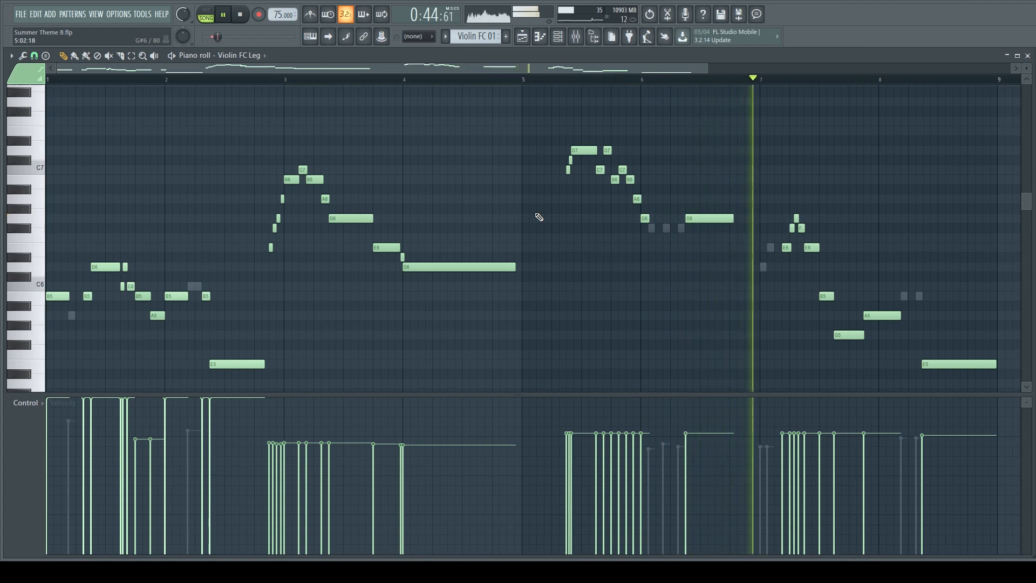
{"action": "key", "text": "space"}
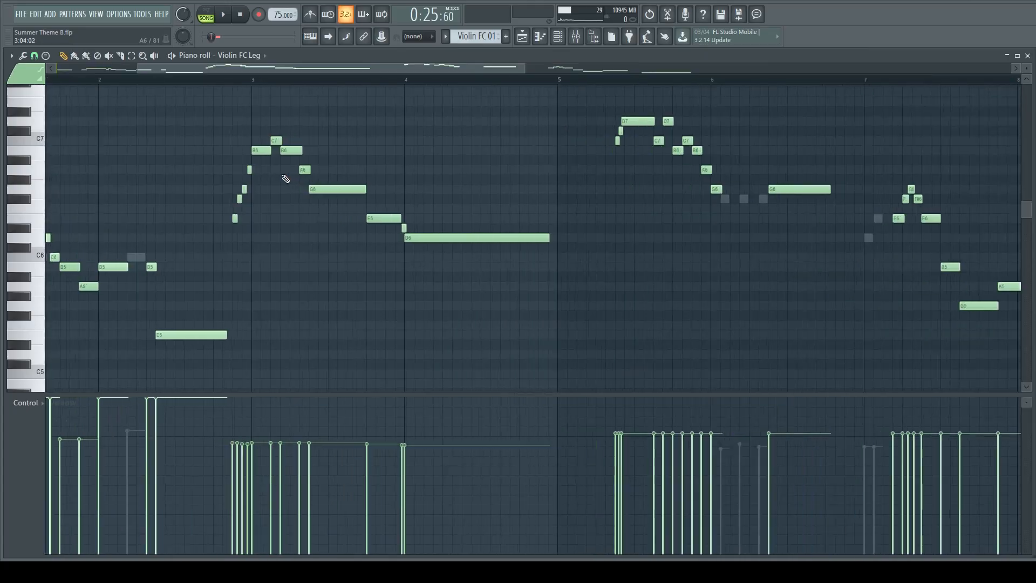
Step: Highlight the Violin FC 01 phrase leading into bar 3 and the answering phrase in bars 5 and 6
{"action": "scroll", "coordinate": [423, 109], "scroll_direction": "up", "scroll_amount": 1}
{"action": "scroll", "coordinate": [421, 76], "scroll_direction": "down", "scroll_amount": 3}
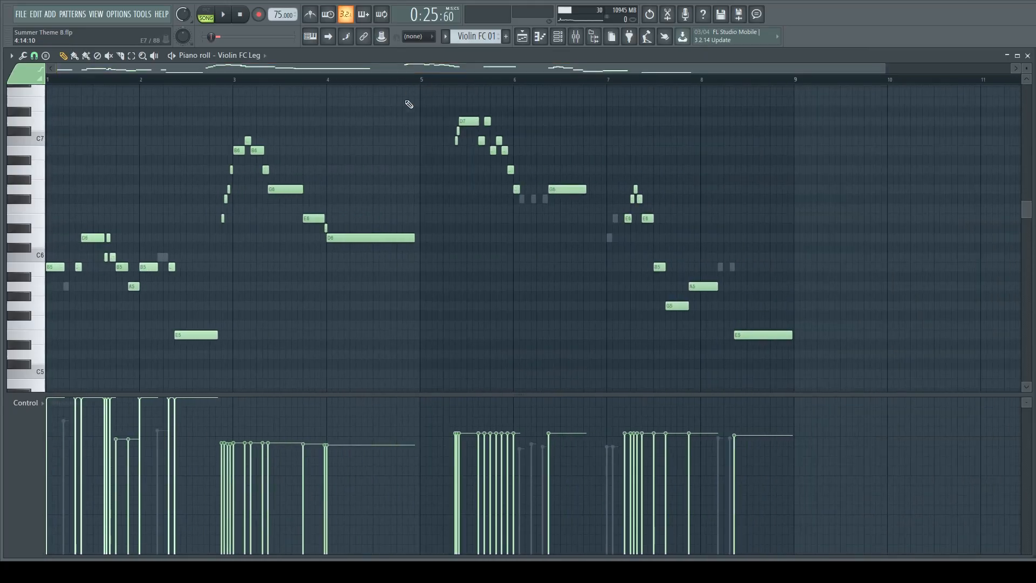
{"action": "scroll", "coordinate": [415, 73], "scroll_direction": "up", "scroll_amount": 2}
{"action": "left_click_drag", "start_coordinate": [416, 71], "coordinate": [319, 72]}
{"action": "left_click_drag", "start_coordinate": [257, 119], "coordinate": [548, 290]}
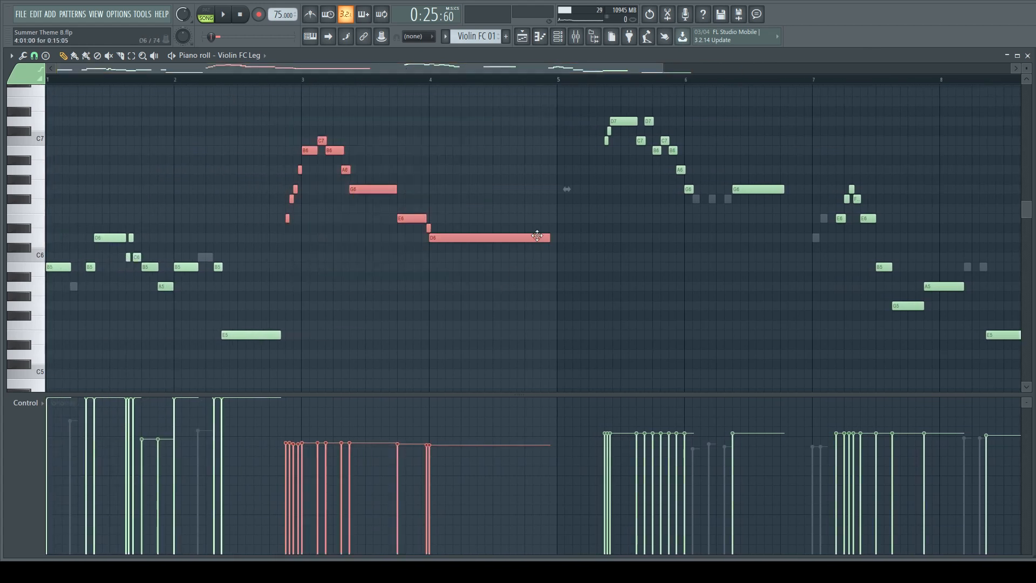
{"action": "left_click_drag", "start_coordinate": [602, 98], "coordinate": [834, 285]}
{"action": "left_click", "coordinate": [745, 300], "text": "ctrl"}
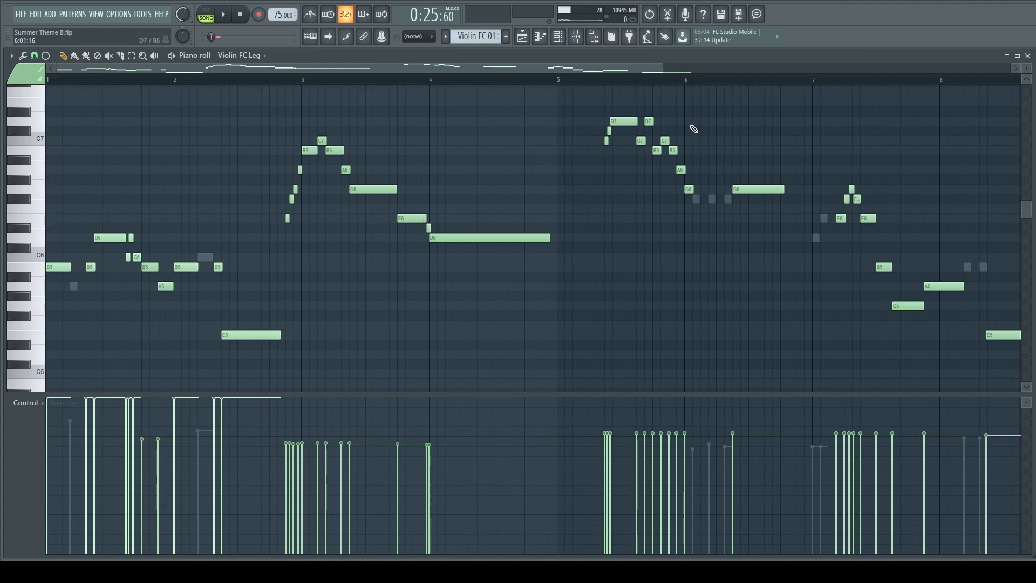
Step: Examine the melody phrase by phrase, marking the opening notes and the two higher phrases, and clear the selection
{"action": "left_click_drag", "start_coordinate": [272, 167], "coordinate": [329, 230]}
{"action": "left_click_drag", "start_coordinate": [79, 194], "coordinate": [47, 302]}
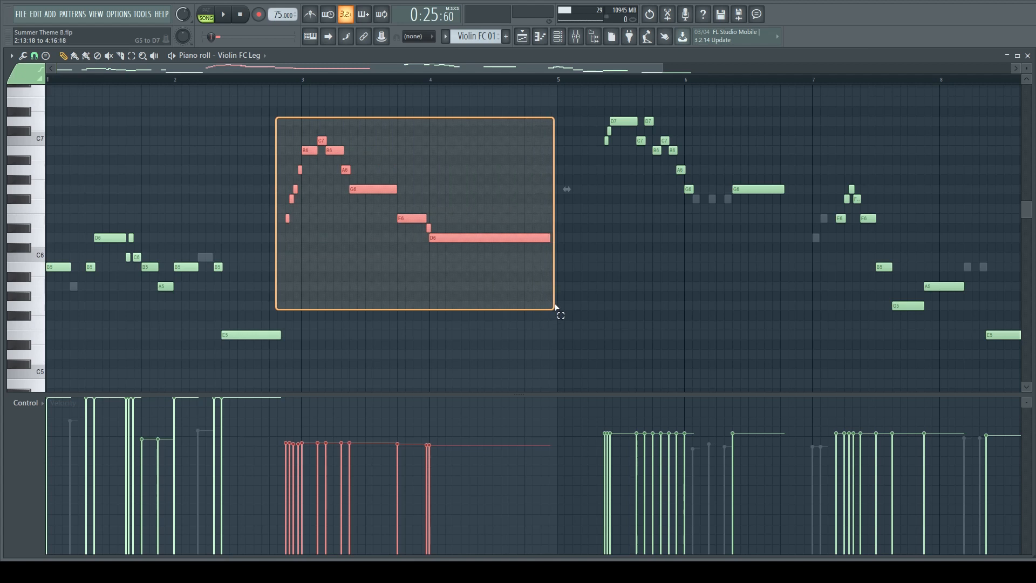
{"action": "left_click_drag", "start_coordinate": [556, 306], "coordinate": [846, 306]}
{"action": "left_click", "coordinate": [805, 309], "text": "ctrl"}
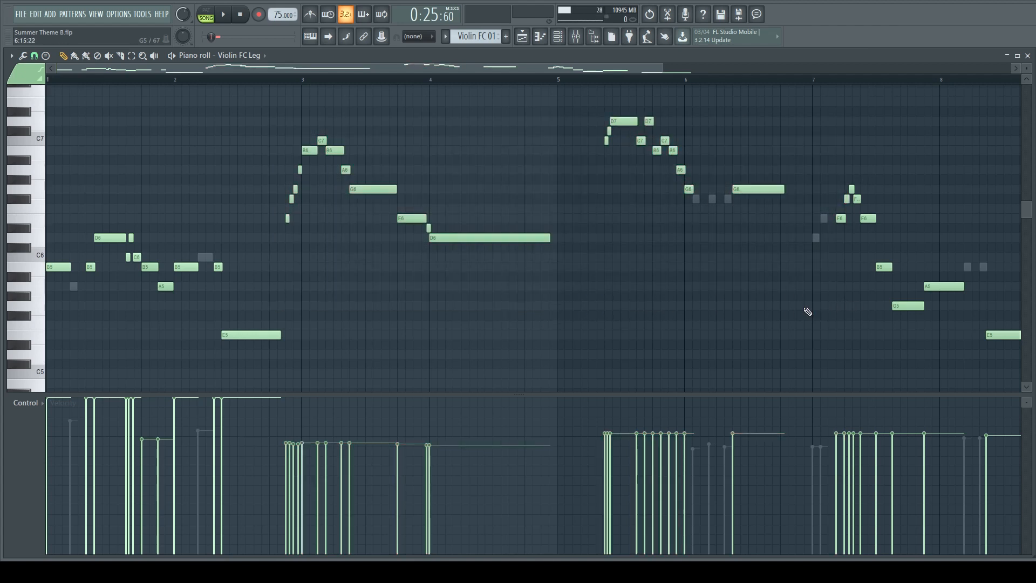
Step: Highlight the long held notes that end each of the four violin phrases, and clear the selection
{"action": "scroll", "coordinate": [756, 307], "scroll_direction": "down", "scroll_amount": 3}
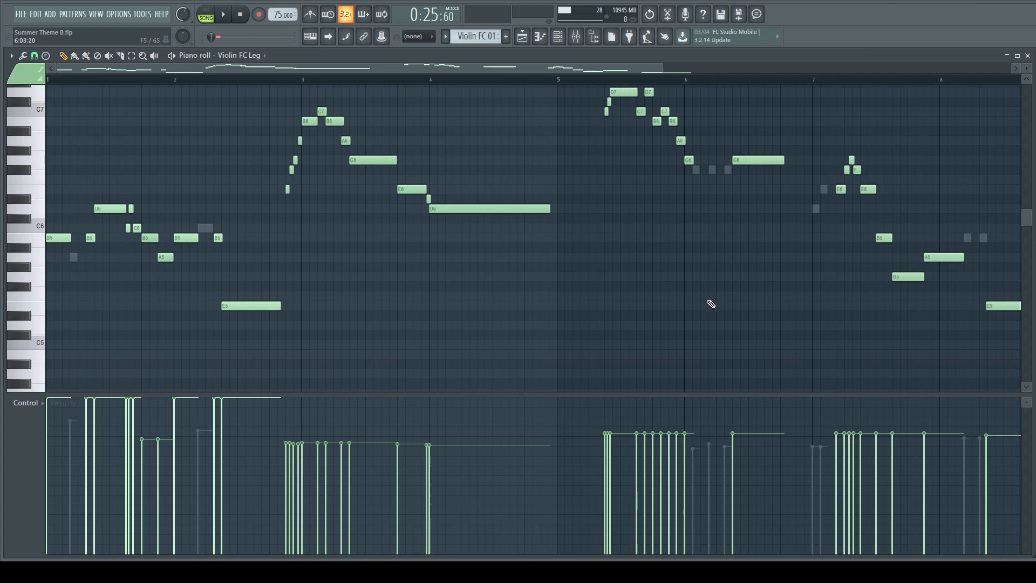
{"action": "left_click", "coordinate": [249, 305], "text": "ctrl"}
{"action": "left_click", "coordinate": [464, 209], "text": "ctrl"}
{"action": "left_click", "coordinate": [756, 160], "text": "ctrl"}
{"action": "scroll", "coordinate": [745, 232], "scroll_direction": "down", "scroll_amount": 3}
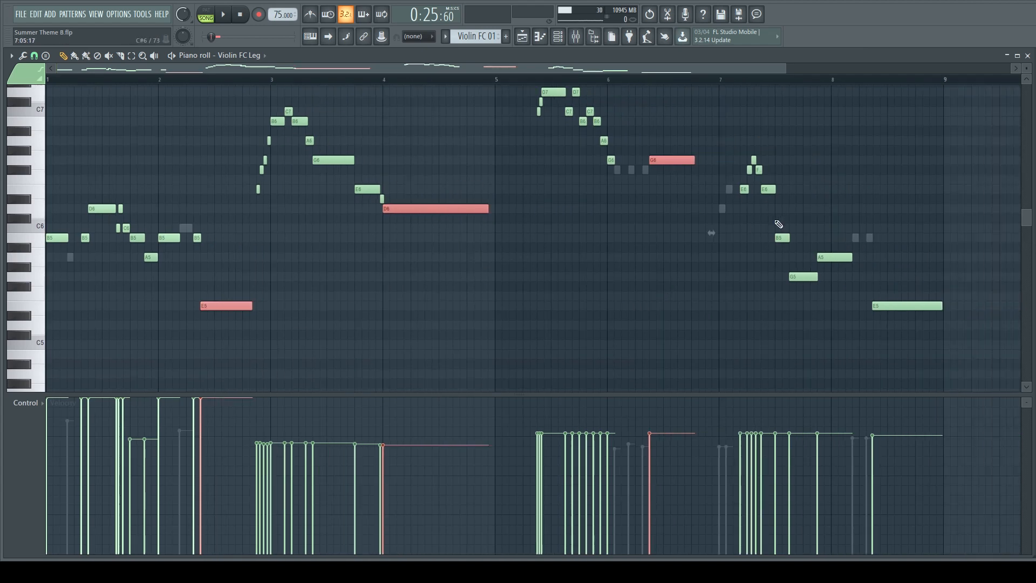
{"action": "left_click", "coordinate": [735, 305], "text": "ctrl"}
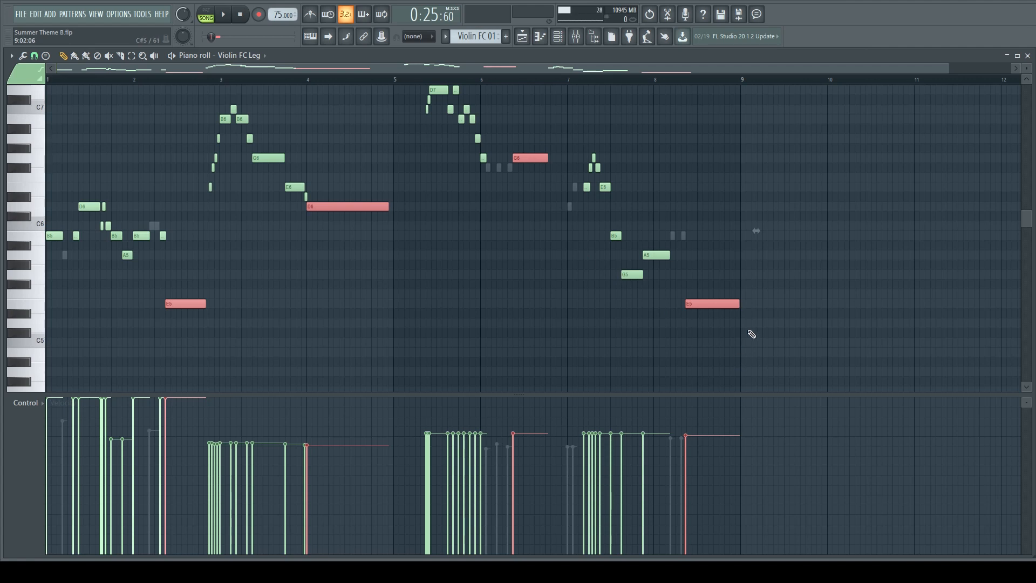
{"action": "scroll", "coordinate": [639, 179], "scroll_direction": "up", "scroll_amount": 3}
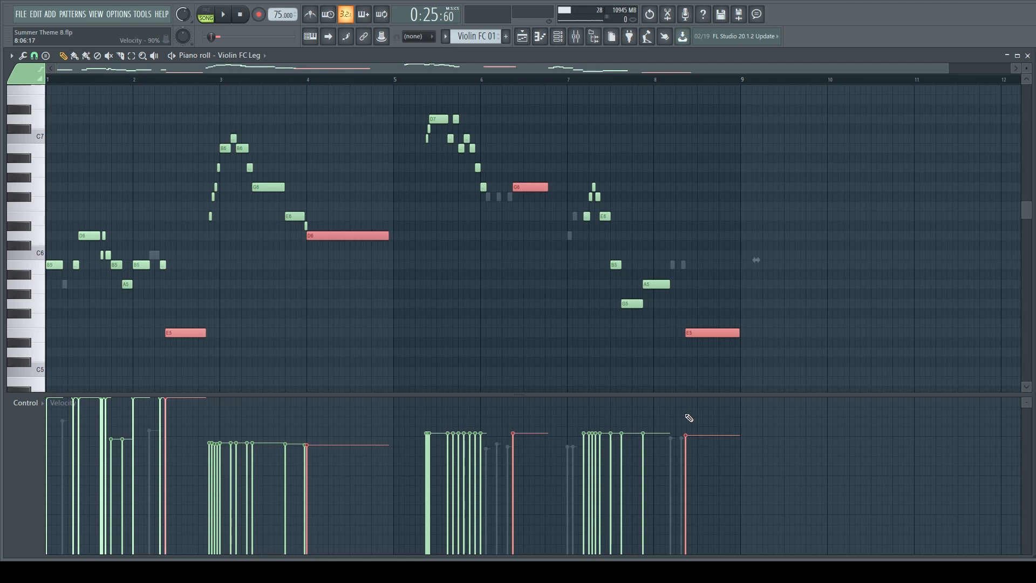
{"action": "left_click", "coordinate": [472, 328], "text": "ctrl"}
Step: Highlight the descending notes into bar 4 and the opening notes of the phrase in bar 5
{"action": "scroll", "coordinate": [233, 211], "scroll_direction": "up", "scroll_amount": 4}
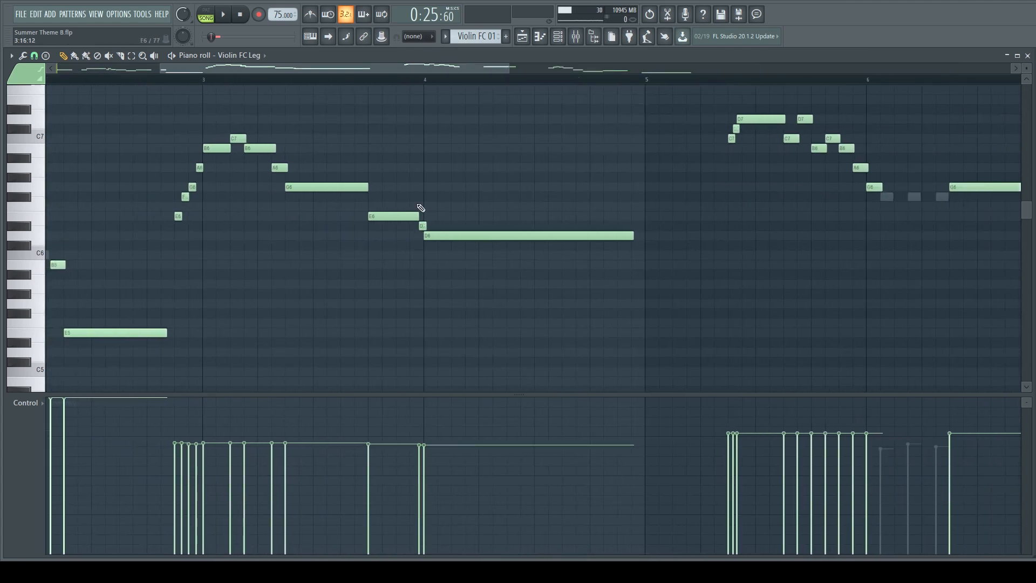
{"action": "left_click_drag", "start_coordinate": [405, 196], "coordinate": [491, 300]}
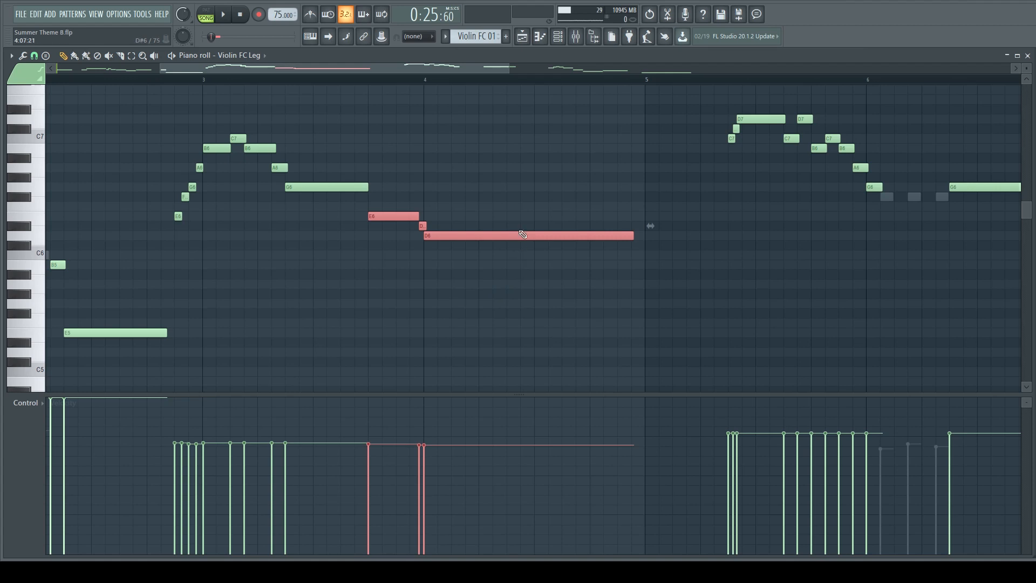
{"action": "left_click_drag", "start_coordinate": [721, 106], "coordinate": [786, 154]}
{"action": "scroll", "coordinate": [763, 162], "scroll_direction": "down", "scroll_amount": 3}
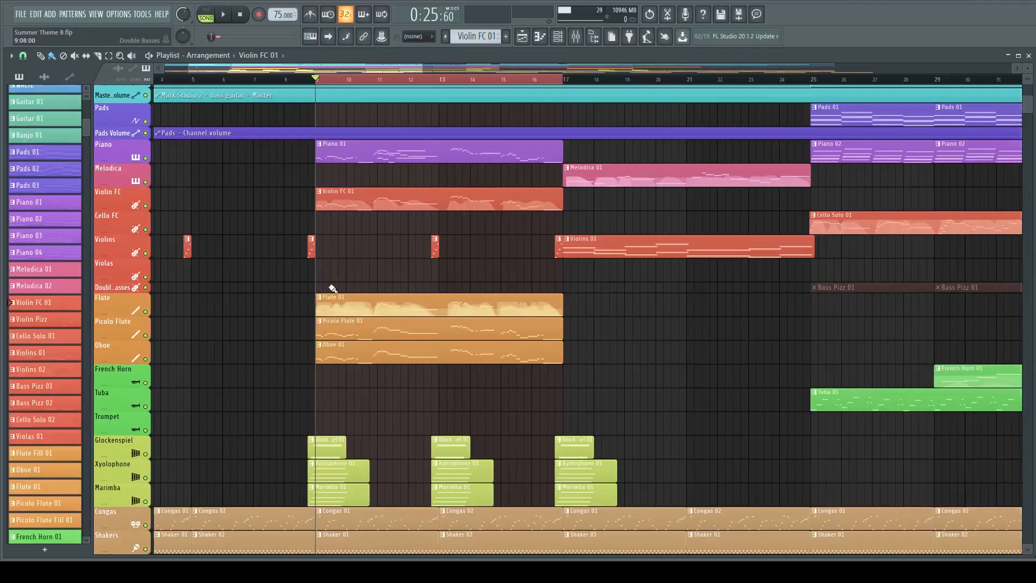
Step: Compare the melody clips from bar 9 in the playlist, highlighting Oboe, Picolo Flute, Flute, Violin FC and Piano in turn
{"action": "scroll", "coordinate": [336, 289], "scroll_direction": "up", "scroll_amount": 5}
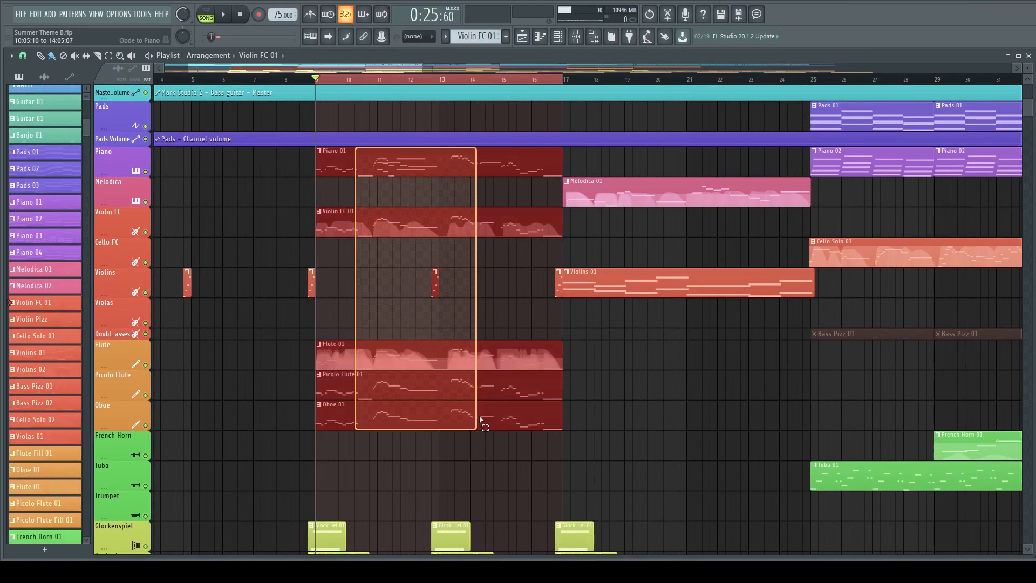
{"action": "left_click_drag", "start_coordinate": [344, 286], "coordinate": [373, 412]}
{"action": "left_click", "coordinate": [374, 336], "text": "ctrl"}
{"action": "left_click_drag", "start_coordinate": [295, 415], "coordinate": [324, 410]}
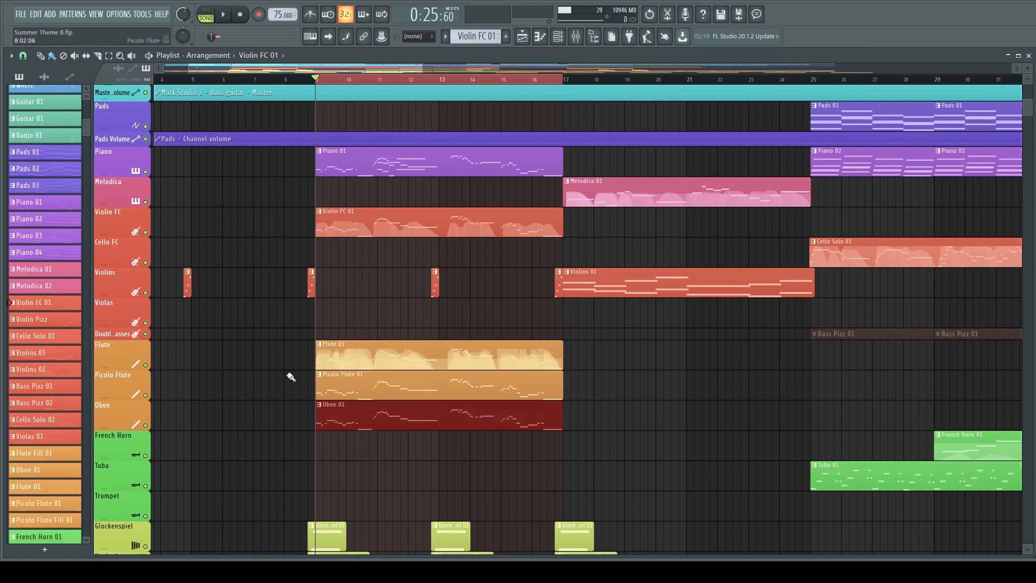
{"action": "left_click_drag", "start_coordinate": [289, 351], "coordinate": [347, 404]}
{"action": "left_click_drag", "start_coordinate": [292, 218], "coordinate": [382, 222]}
{"action": "left_click", "coordinate": [351, 165]}
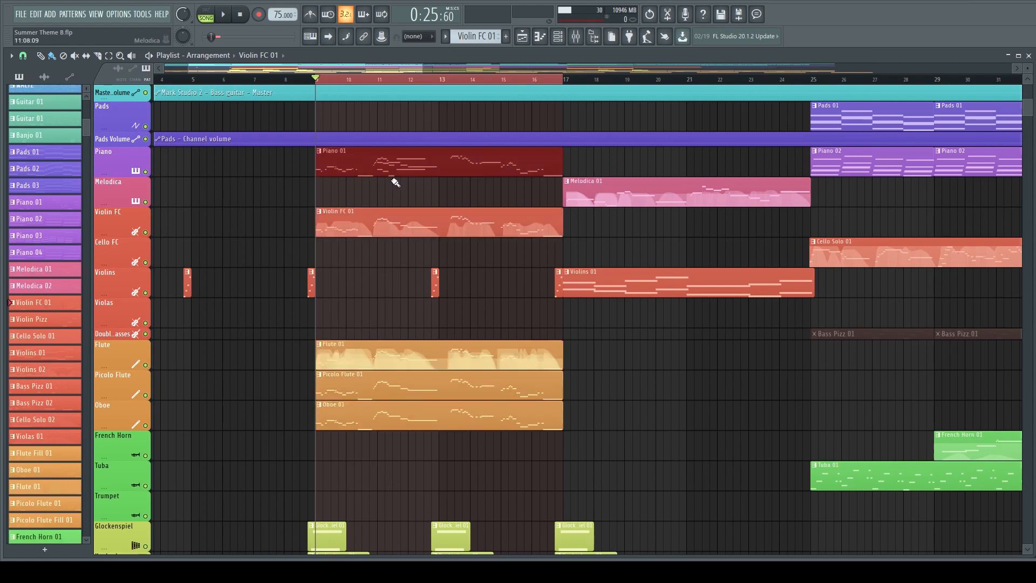
Step: Select all five melody clips from Piano 01 to Oboe 01 together, and reduce the selection to Violin FC 01
{"action": "left_click_drag", "start_coordinate": [371, 456], "coordinate": [416, 155]}
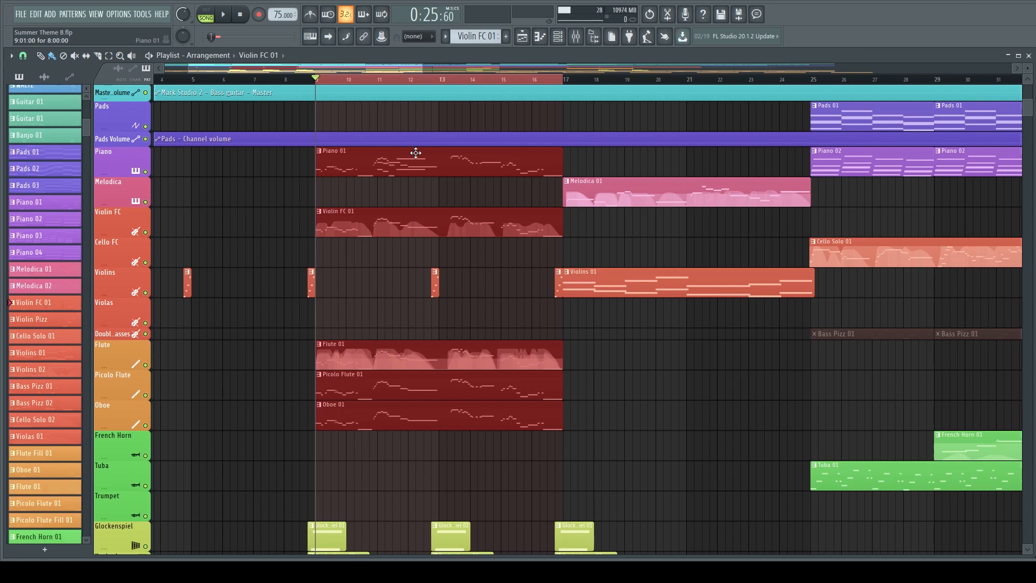
{"action": "left_click", "coordinate": [381, 224]}
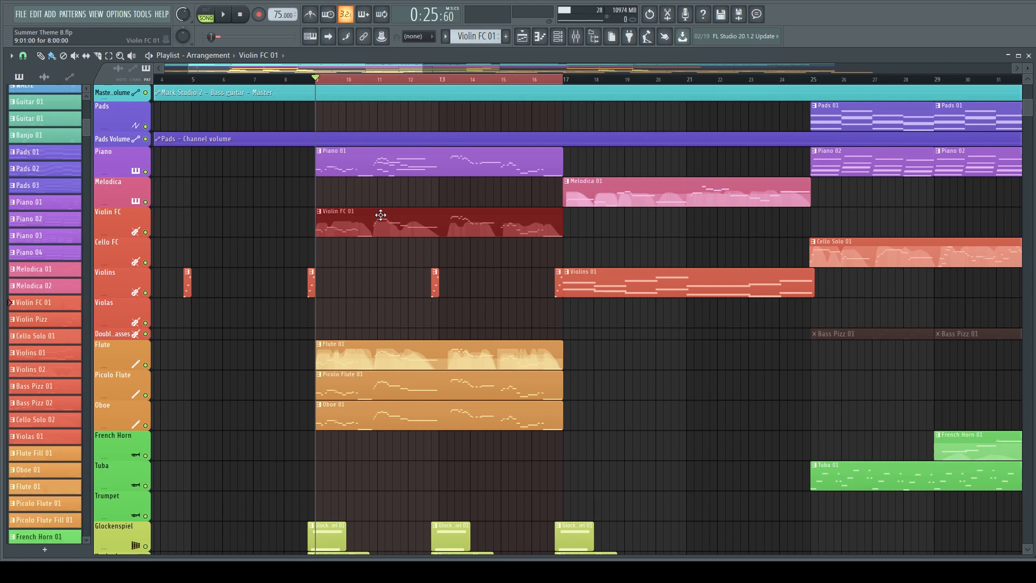
{"action": "scroll", "coordinate": [385, 232], "scroll_direction": "down", "scroll_amount": 2}
{"action": "scroll", "coordinate": [462, 303], "scroll_direction": "up", "scroll_amount": 3}
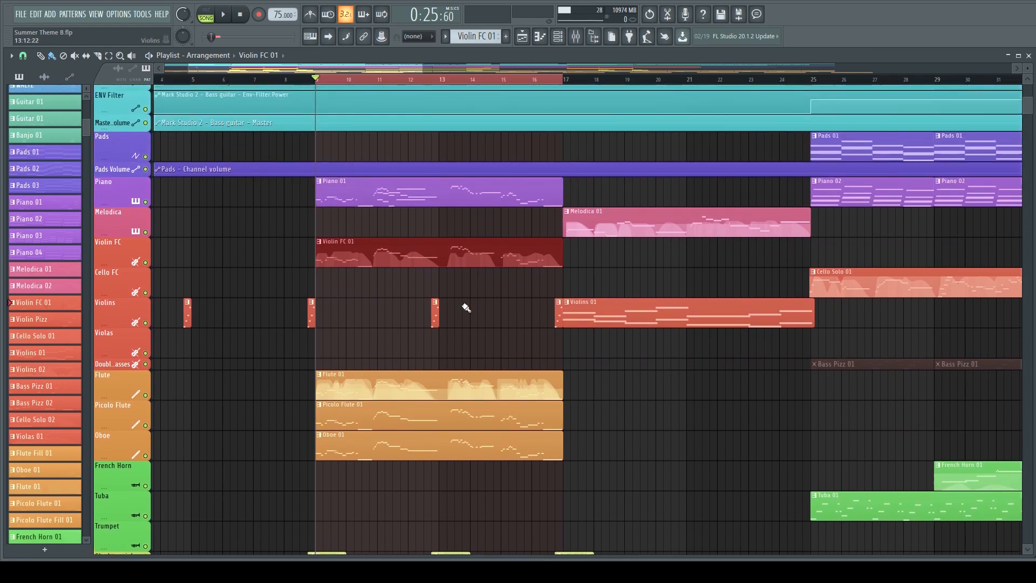